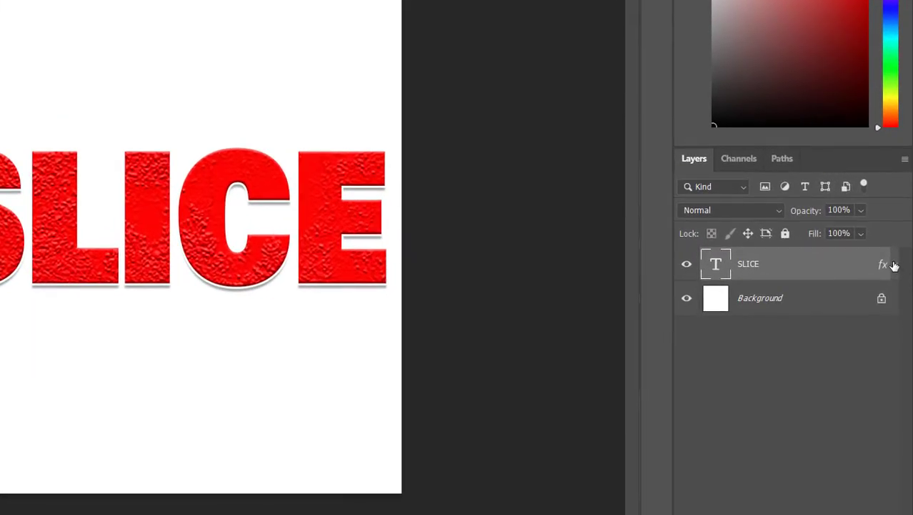
Step: Add a layer mask to the SLICE text layer and outline the text's upper-left half with a diagonal Polygonal Lasso selection
left_click(894, 265)
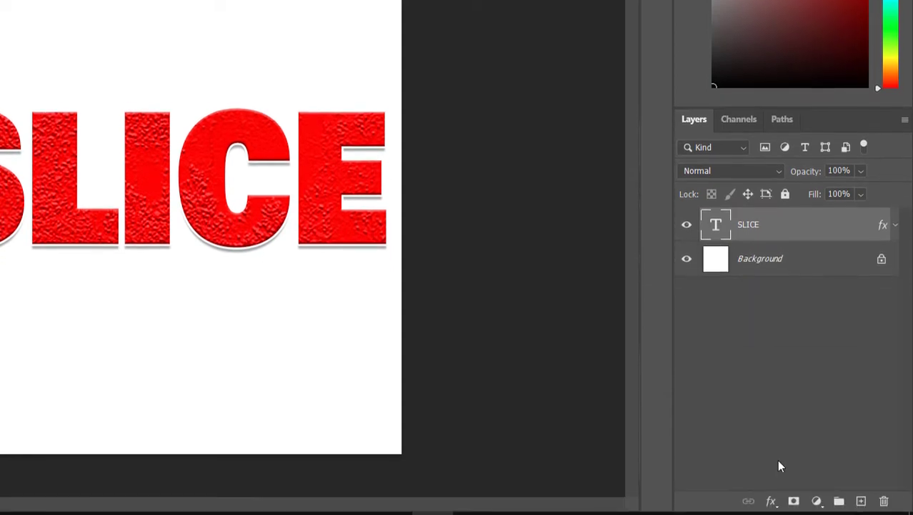
left_click(795, 471)
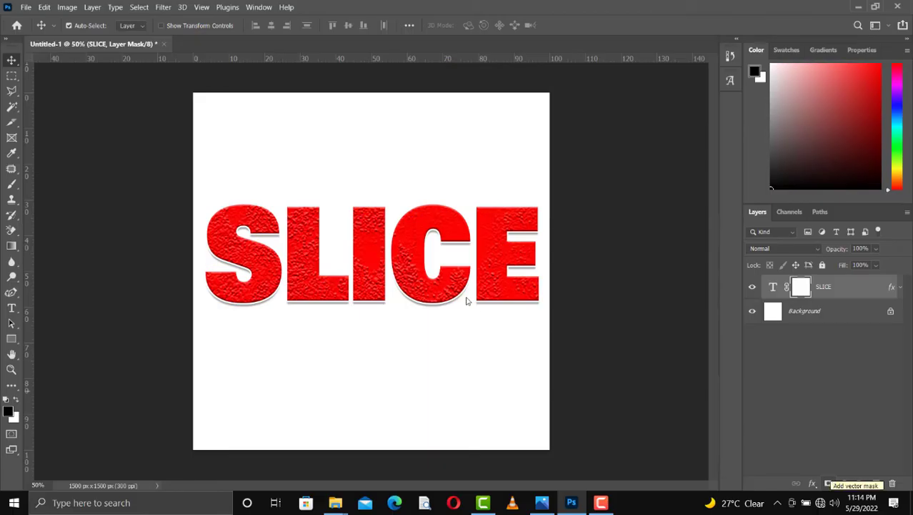
left_click(11, 92)
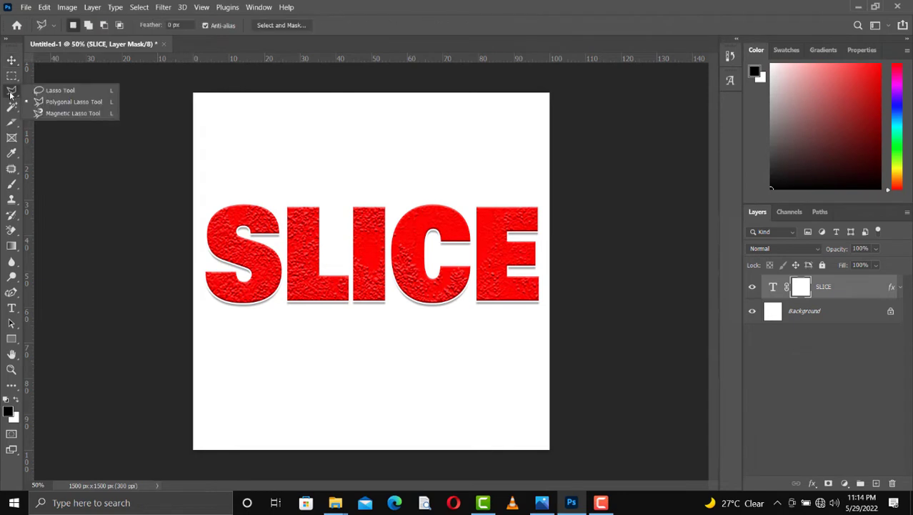
left_click(68, 105)
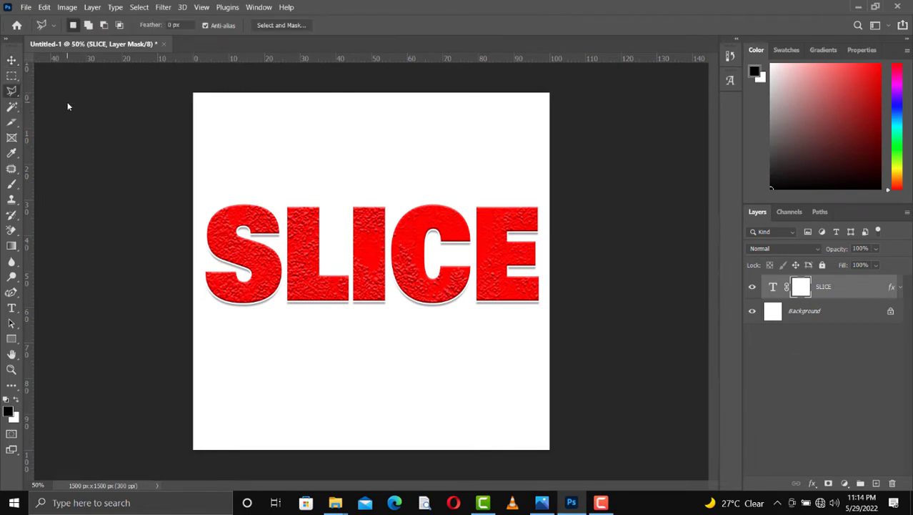
left_click(201, 194)
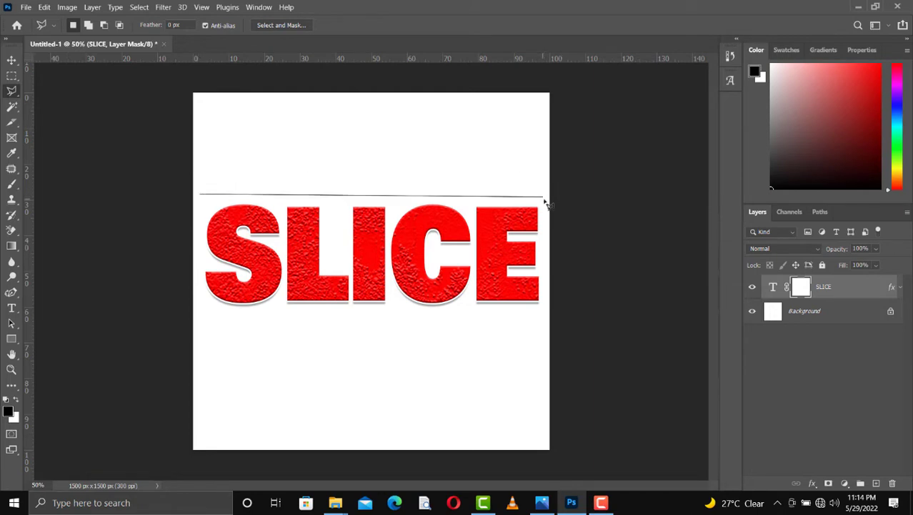
left_click(545, 200)
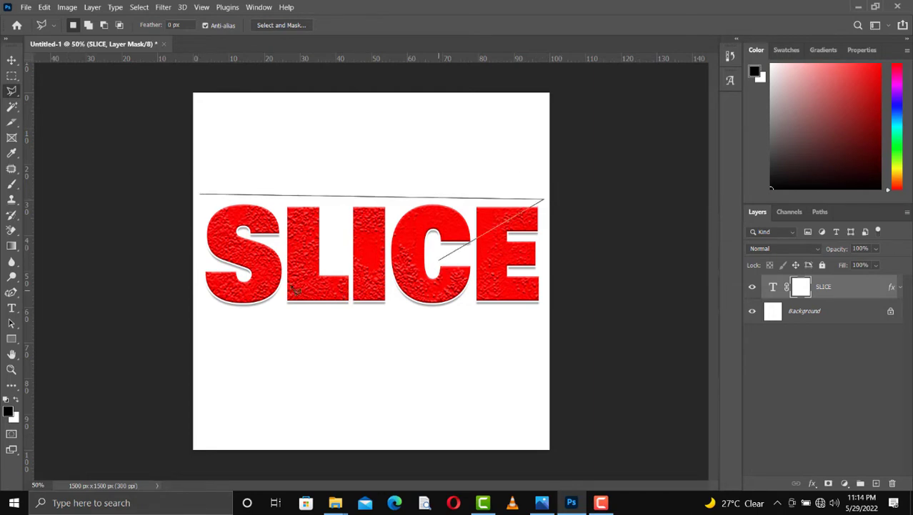
left_click(203, 300)
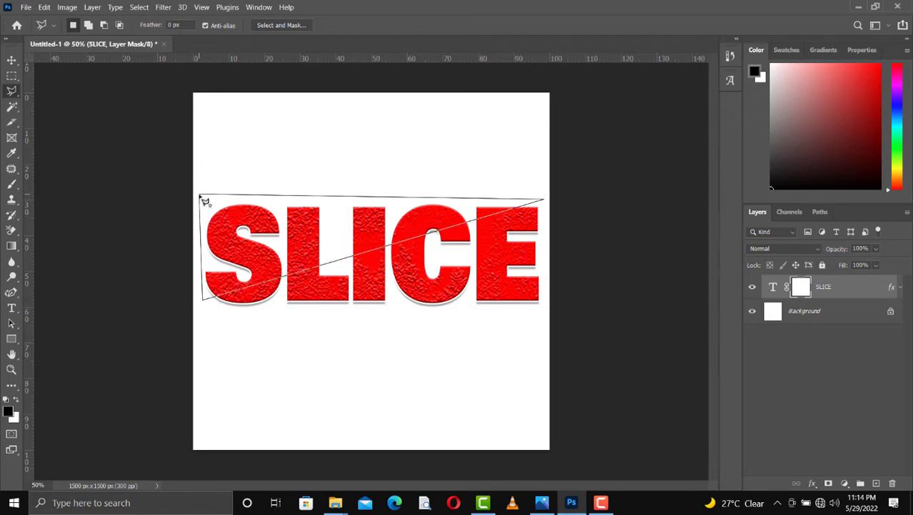
left_click(201, 197)
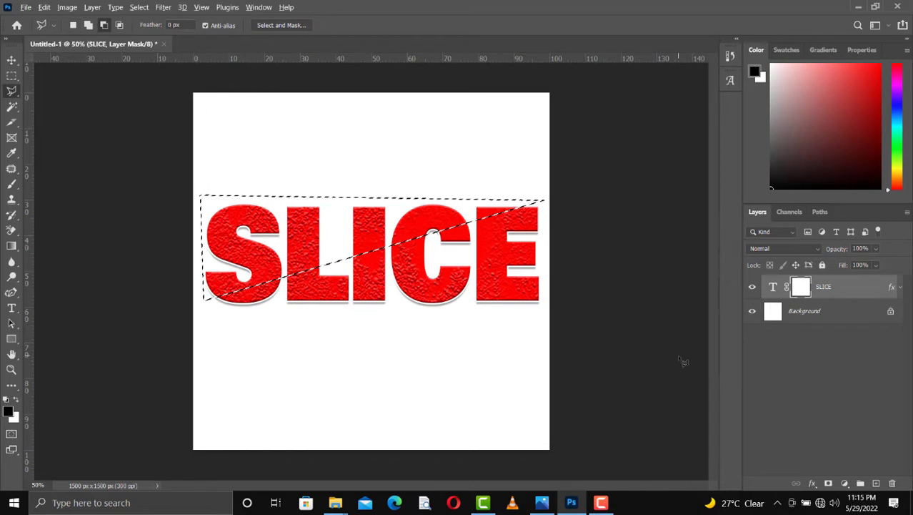
Step: Fill the selected mask area with black, deselect, and compare the text with the mask disabled and enabled
key("alt+BackSpace")
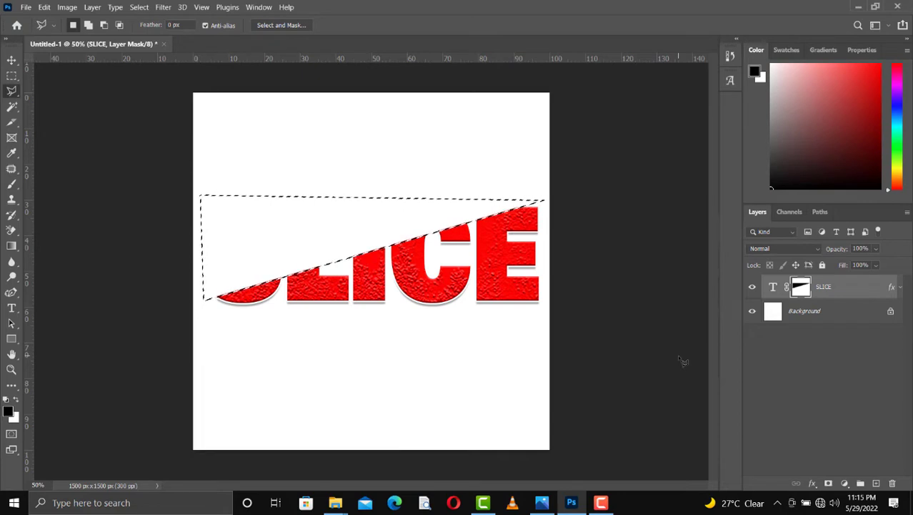
key("ctrl+d")
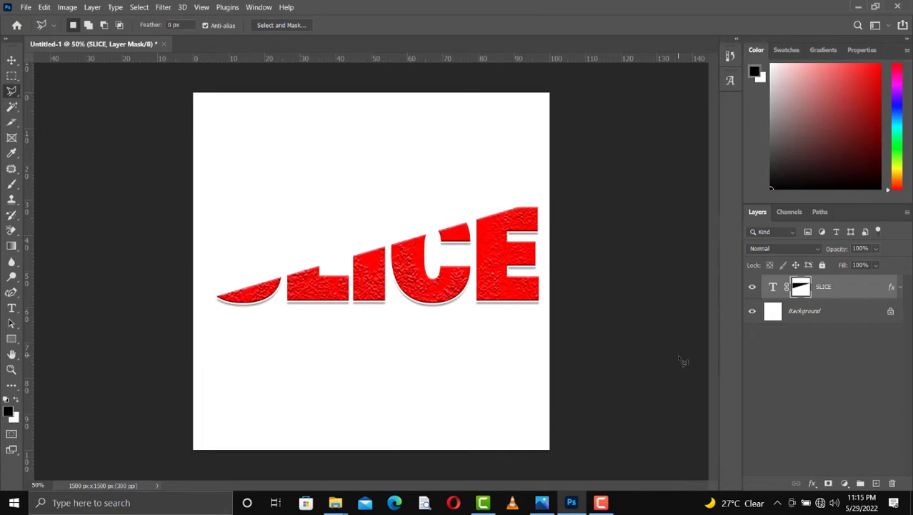
left_click(800, 290, "shift")
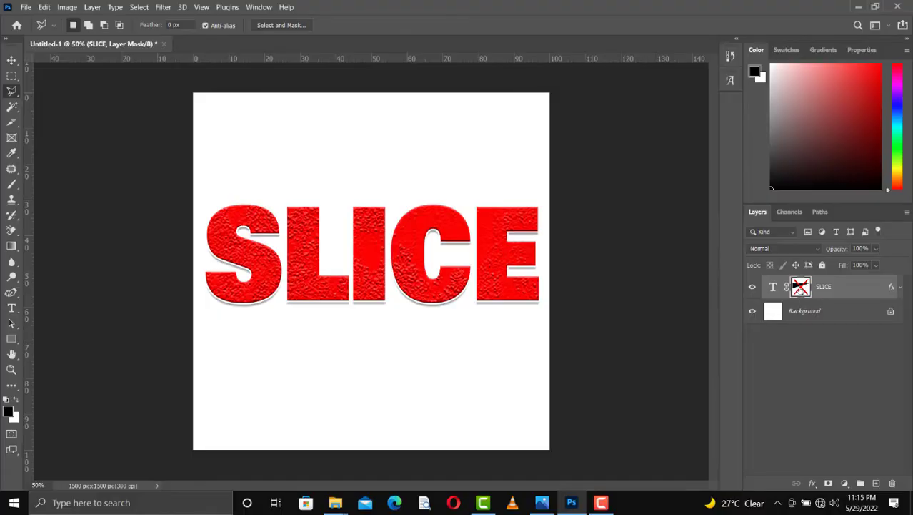
left_click(800, 289, "shift")
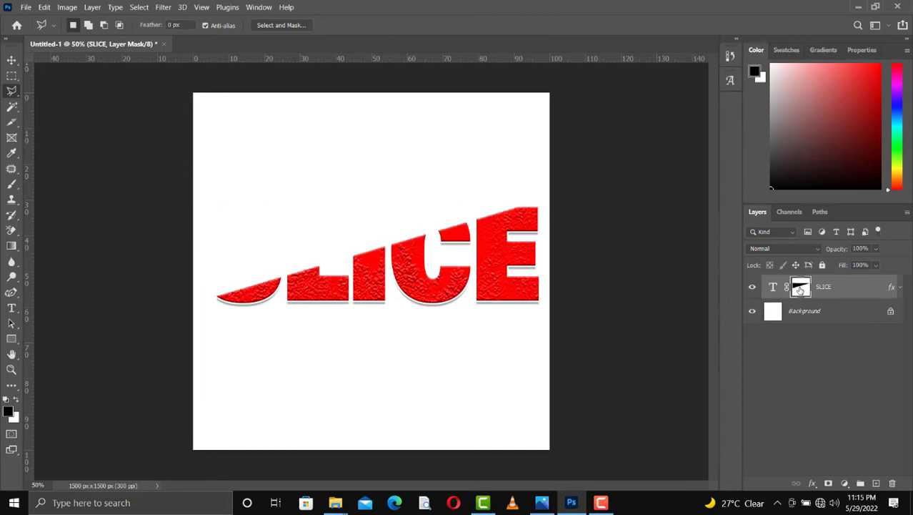
Step: Duplicate the masked SLICE layer, hide the original, and invert the copy's layer mask
key("ctrl+j")
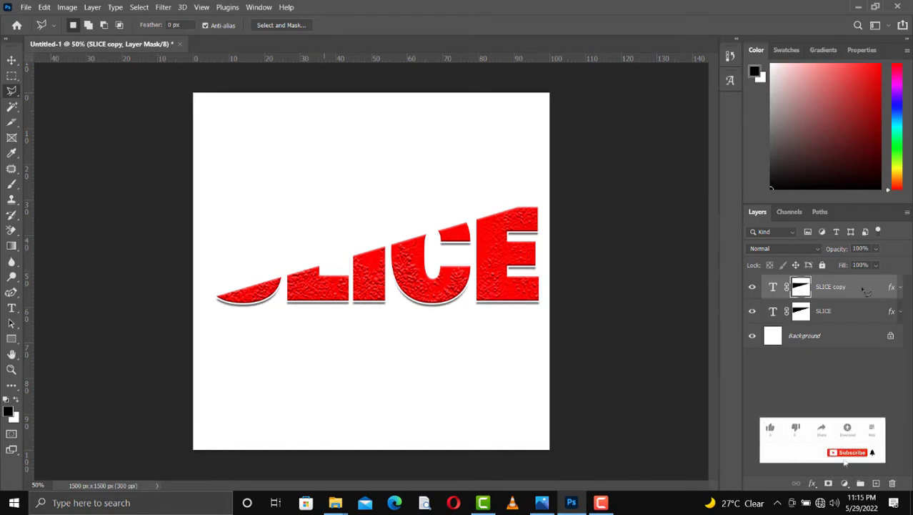
left_click(754, 312)
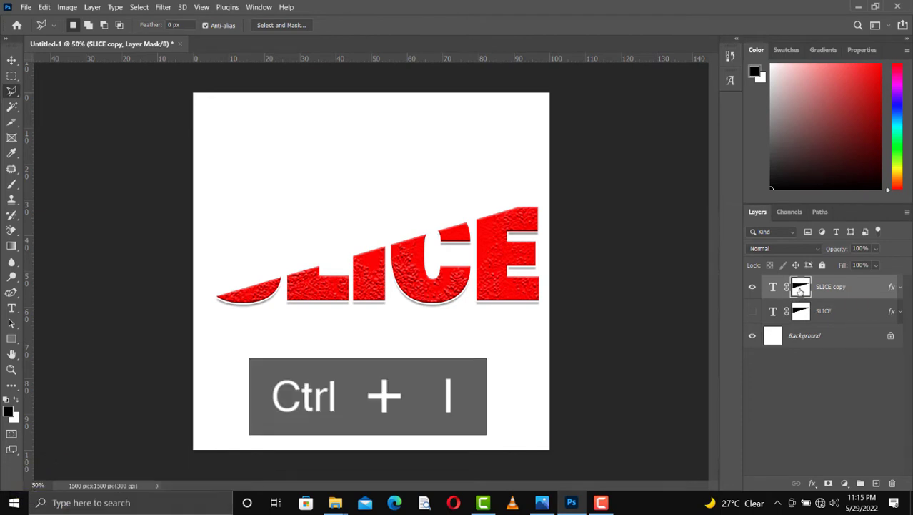
key("ctrl+i")
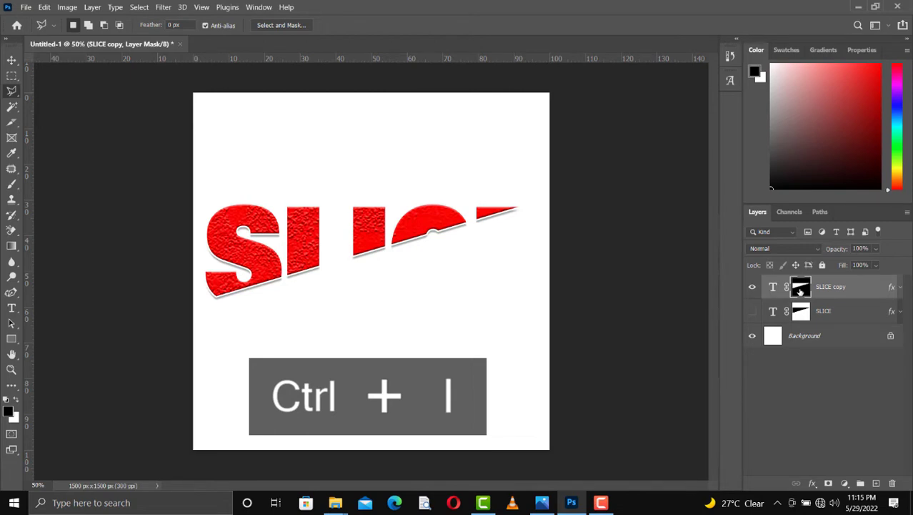
Step: Check the lower half of the text on its own, and turn both text layers visible
left_click(753, 286)
left_click(752, 311)
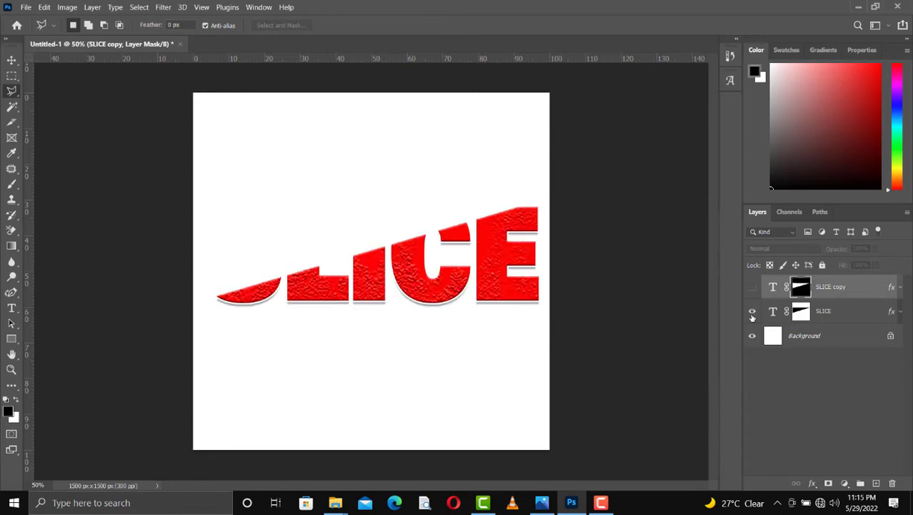
left_click(752, 287)
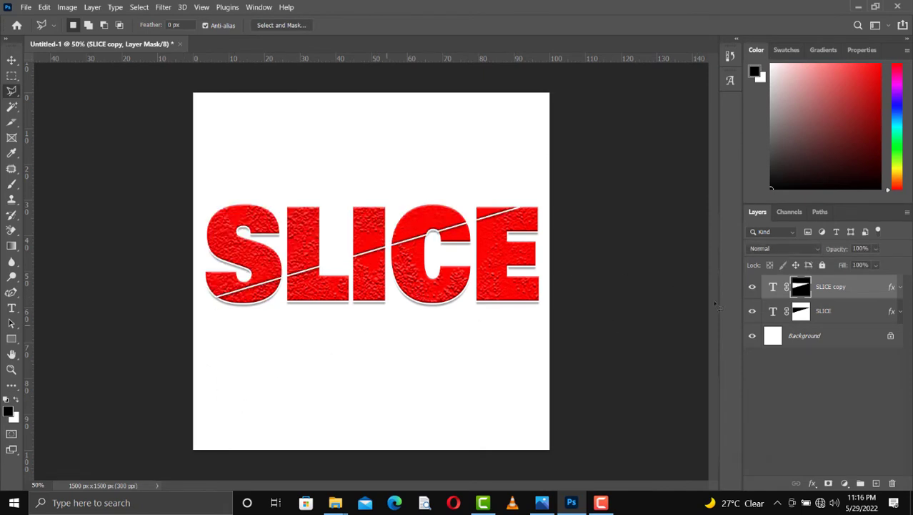
Step: Nudge the SLICE copy layer slightly up and to the left to open a gap along the diagonal cut
left_click(827, 289)
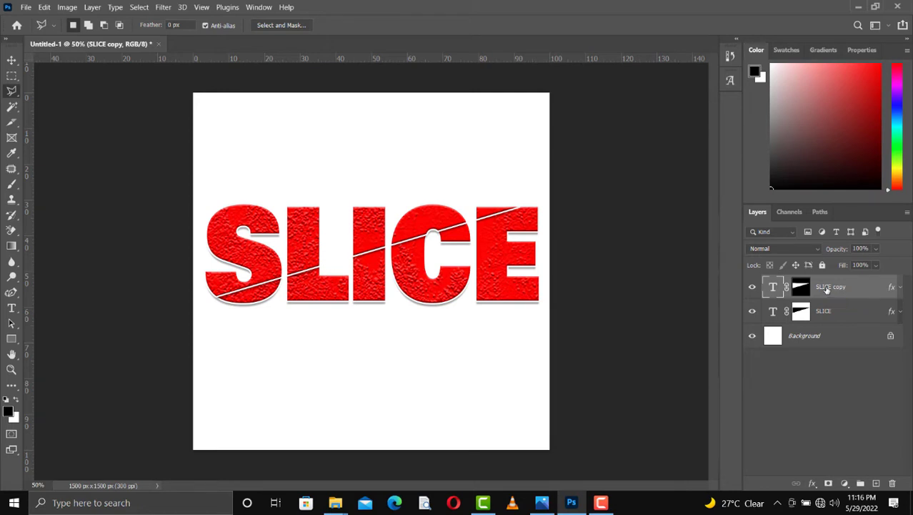
left_click(11, 62)
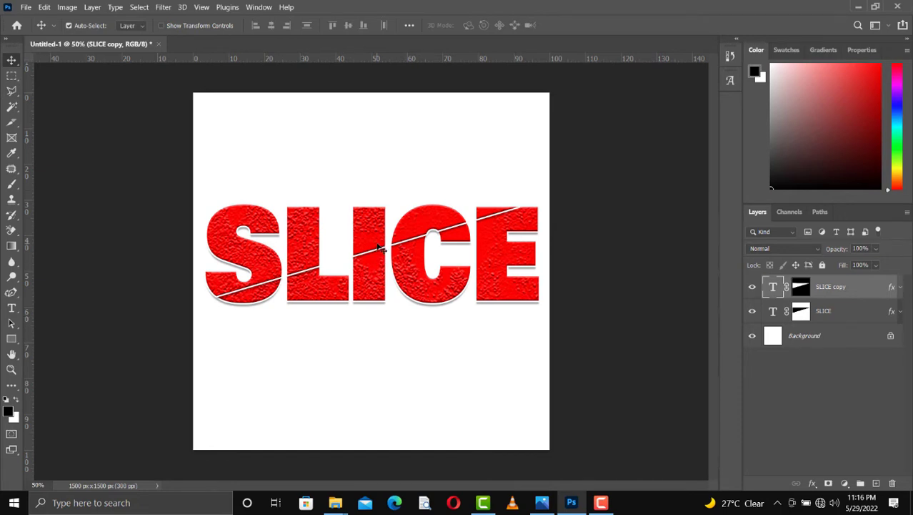
left_click_drag(377, 243, 379, 243)
key("Up")
key("Up")
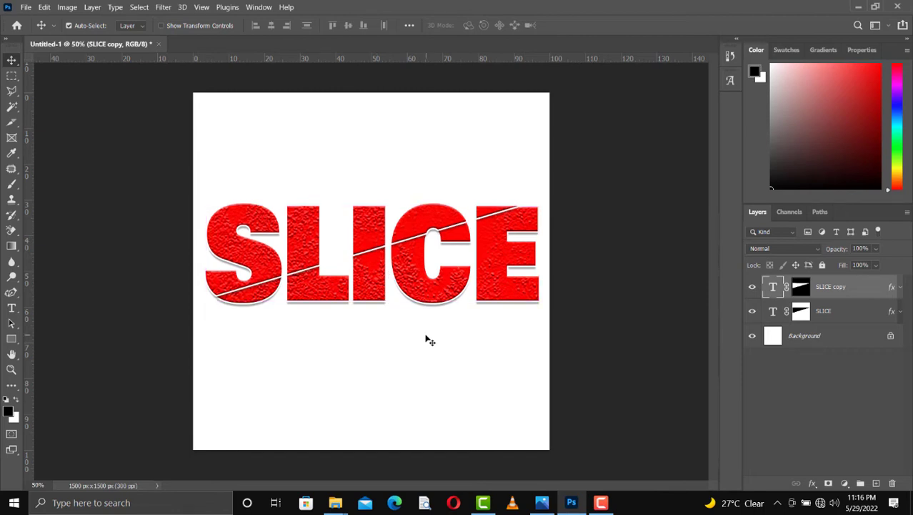
key("Up")
key("Up")
key("Up")
key("Up")
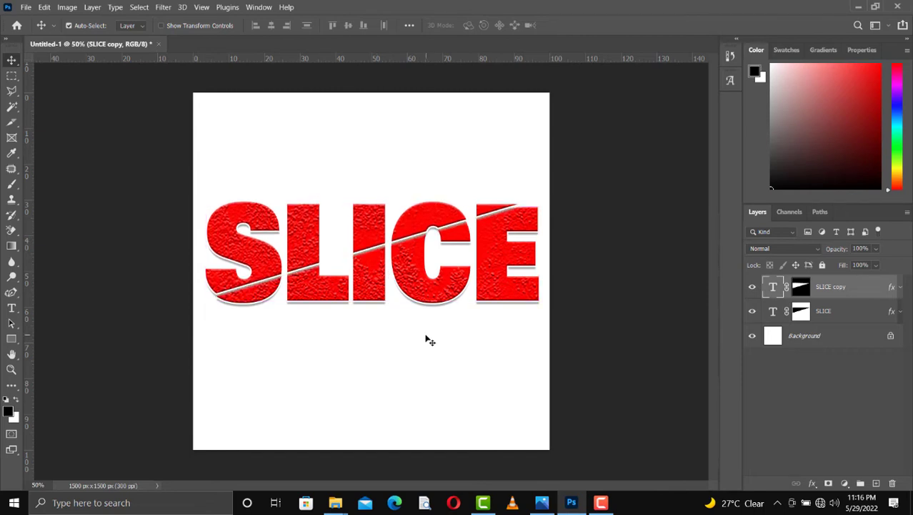
key("shift+Left")
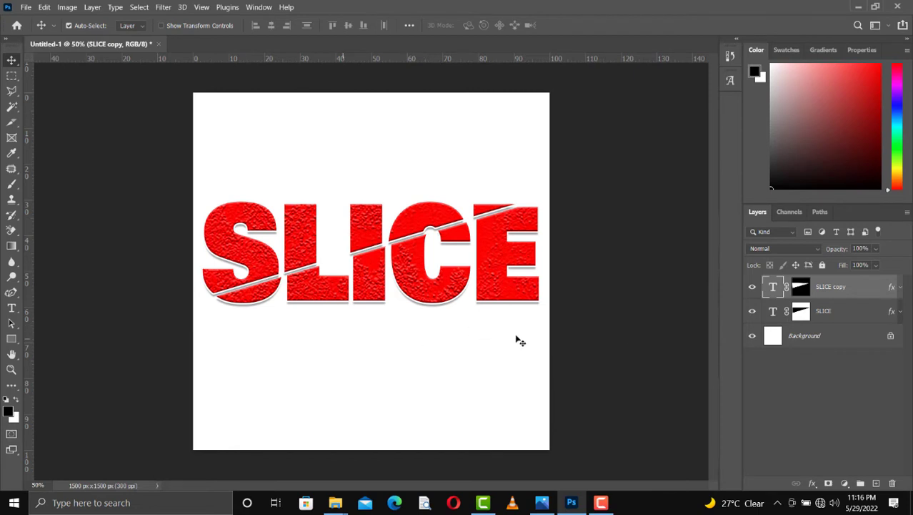
Step: Add a new layer directly above the SLICE layer and paint a soft black 125 px brush stroke along the diagonal cut
left_click(841, 313)
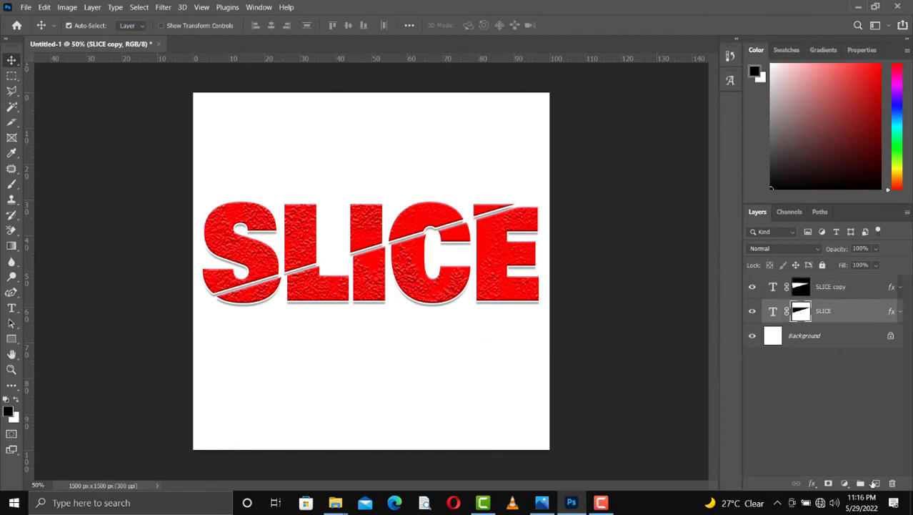
left_click(878, 484)
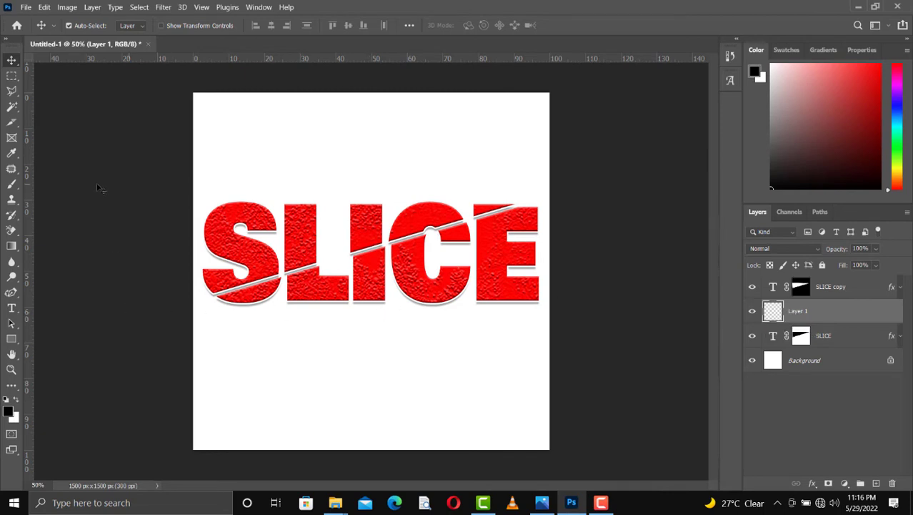
left_click(240, 292)
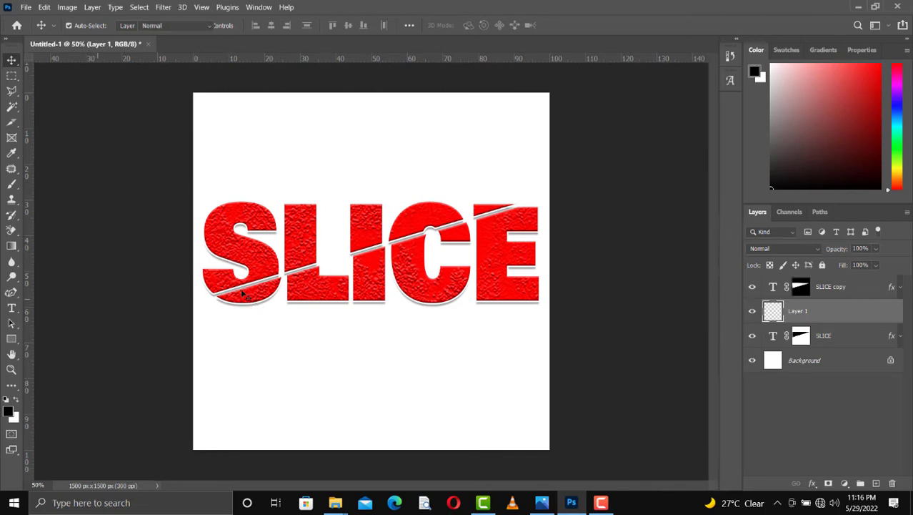
key("b")
key("v")
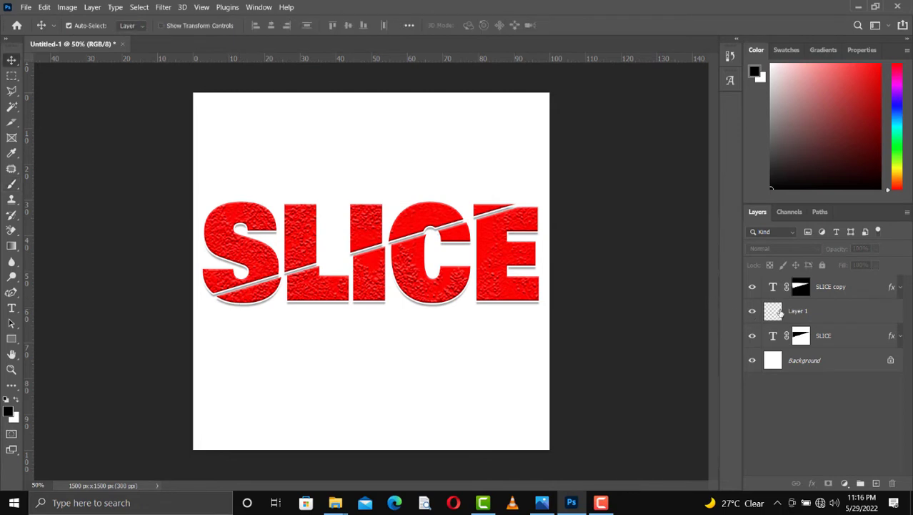
left_click(779, 312)
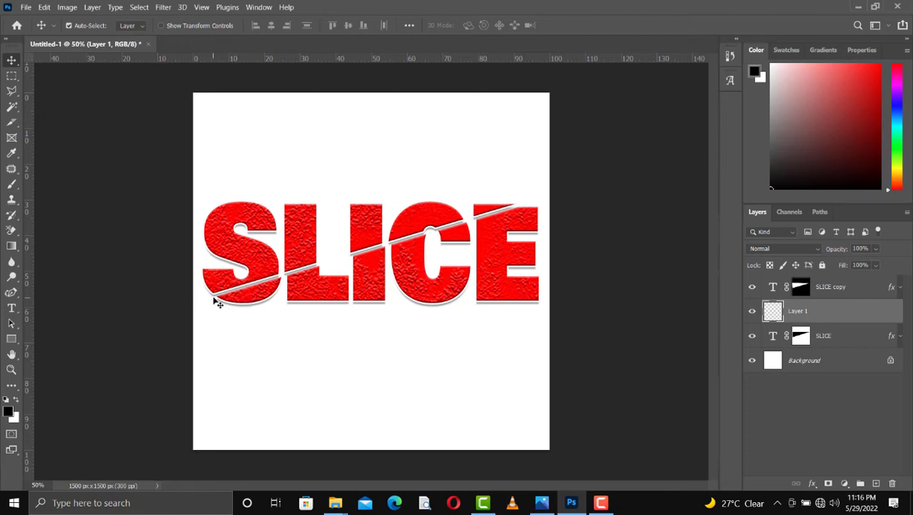
key("b")
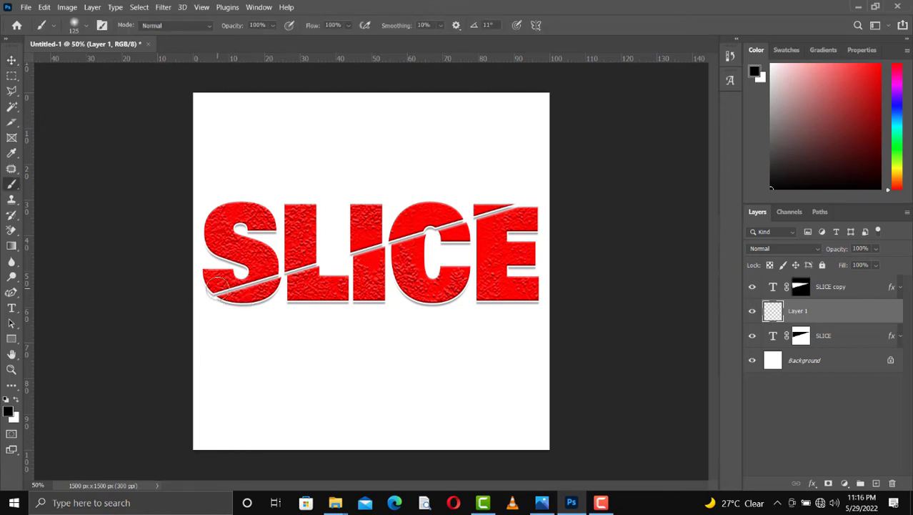
mouse_move(209, 296)
left_mouse_down()
mouse_move(445, 233)
mouse_move(517, 202)
left_mouse_up()
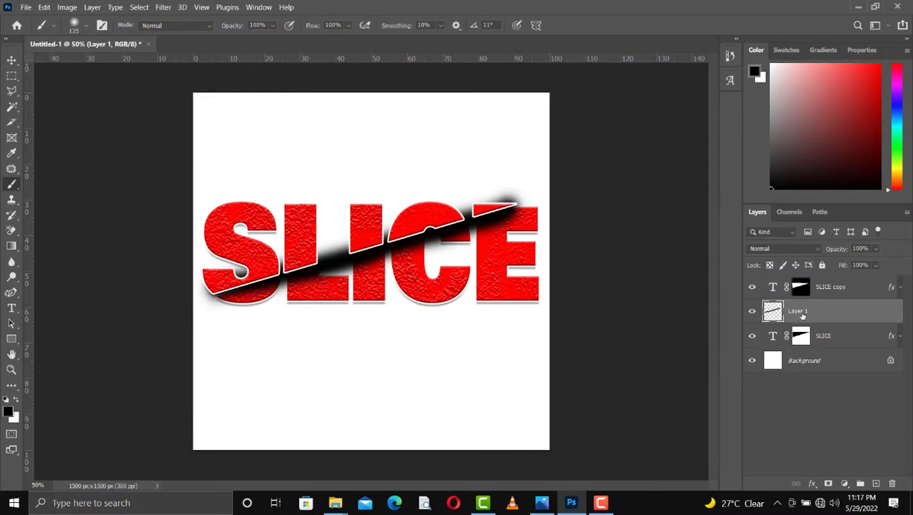
Step: Set the opacity of the painted shadow layer to 80% and clip it to the SLICE layer below
key("8")
key("m")
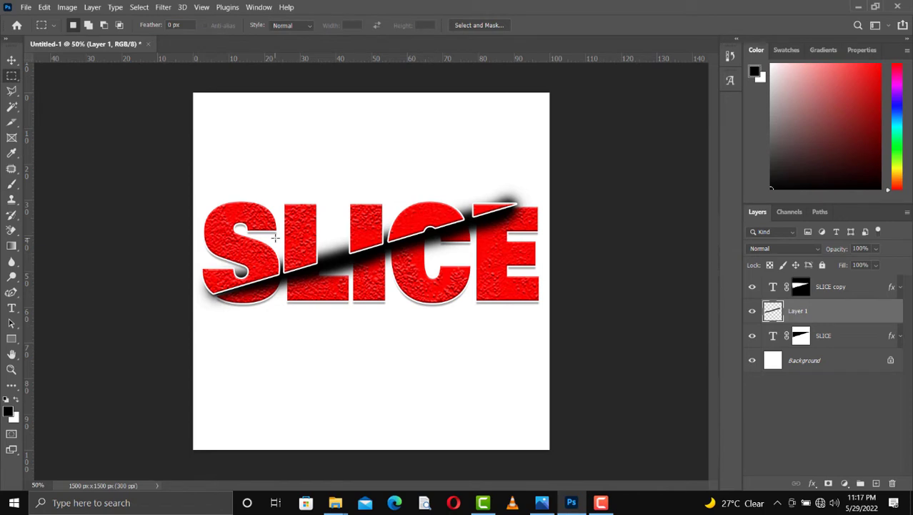
key("v")
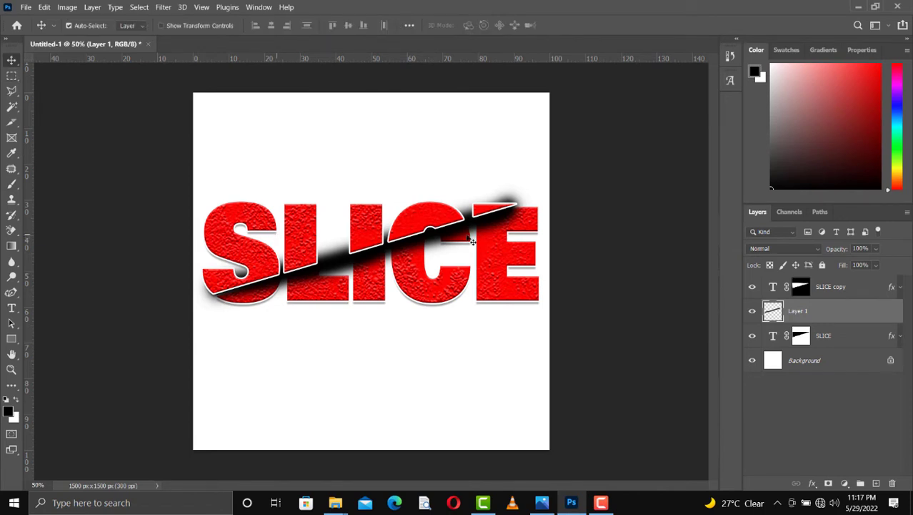
key("8")
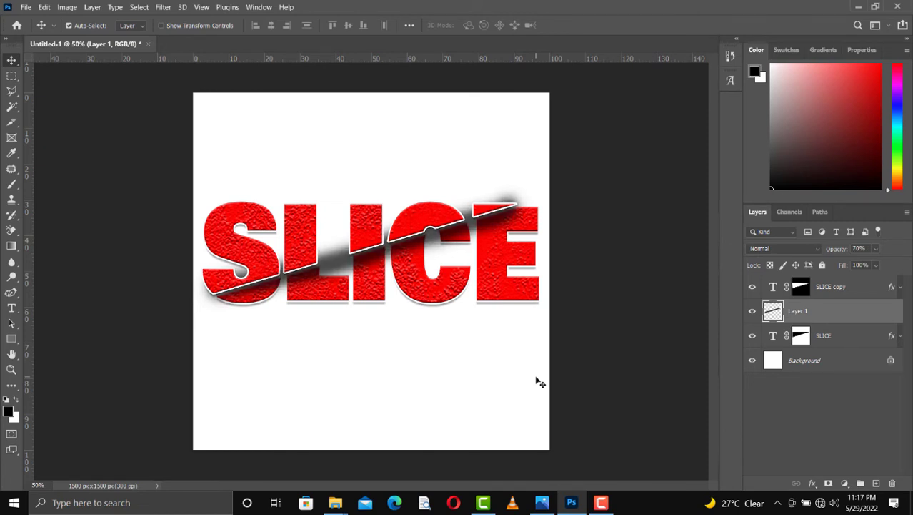
right_click(810, 316)
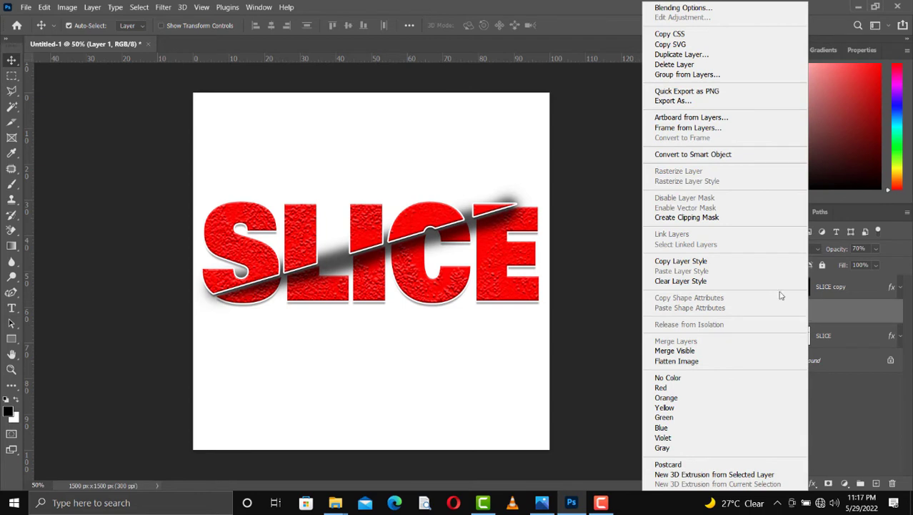
left_click(700, 219)
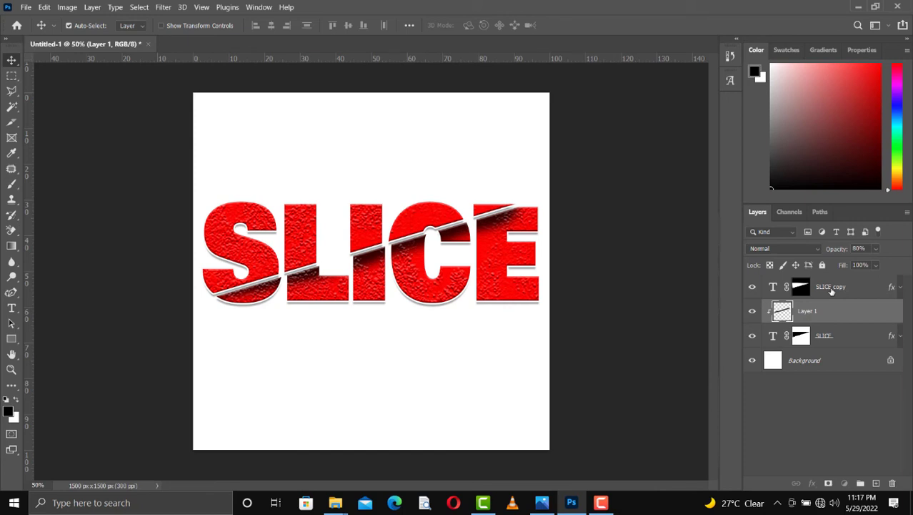
Step: Nudge the SLICE copy layer slightly down to narrow the gap along the cut
left_click(831, 289)
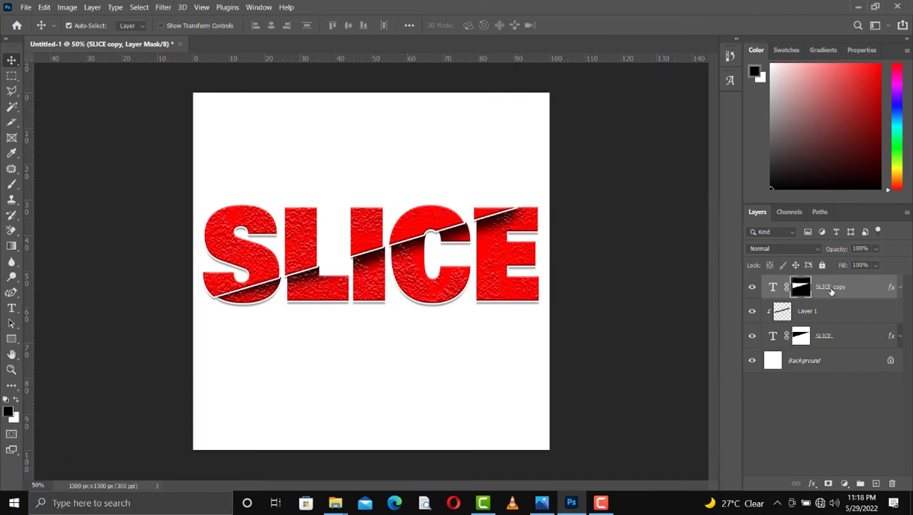
left_click(599, 506)
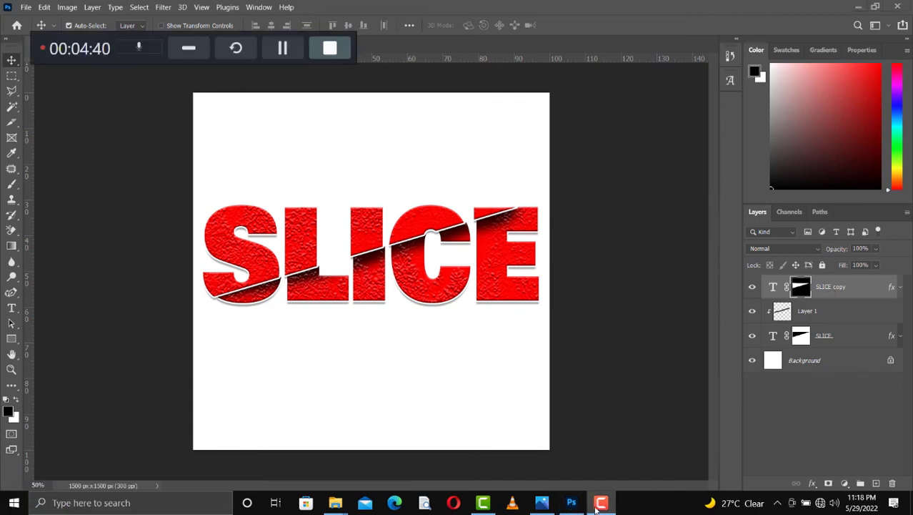